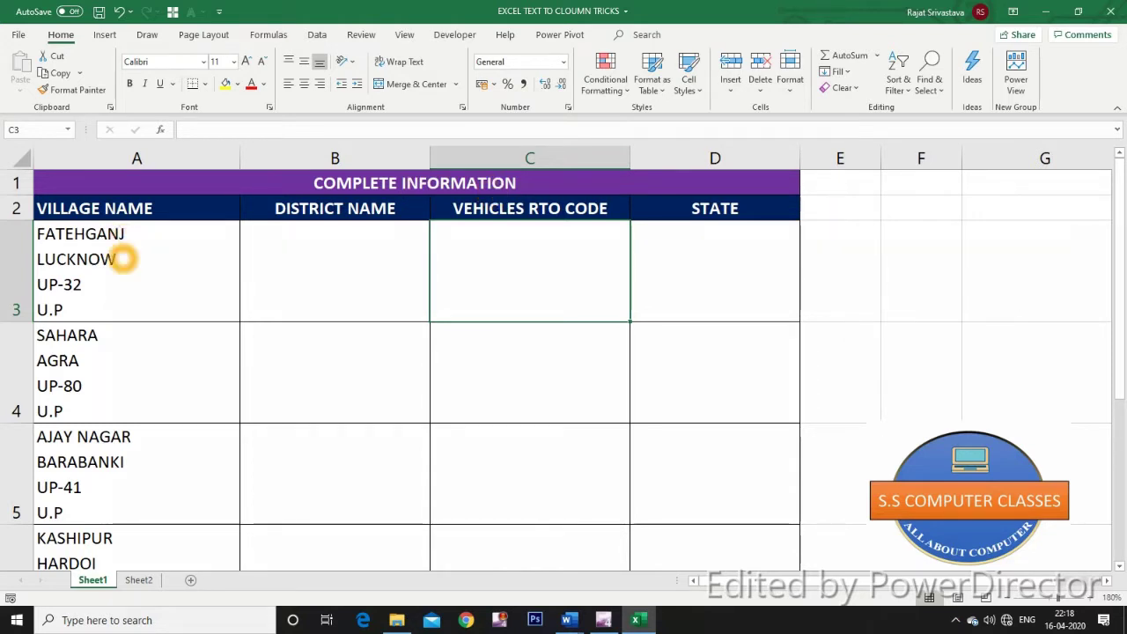
Step: Inspect the multi-line FATEHGANJ and SAHARA village cells and SAHARA's empty State cell on Sheet1
left_click(161, 254)
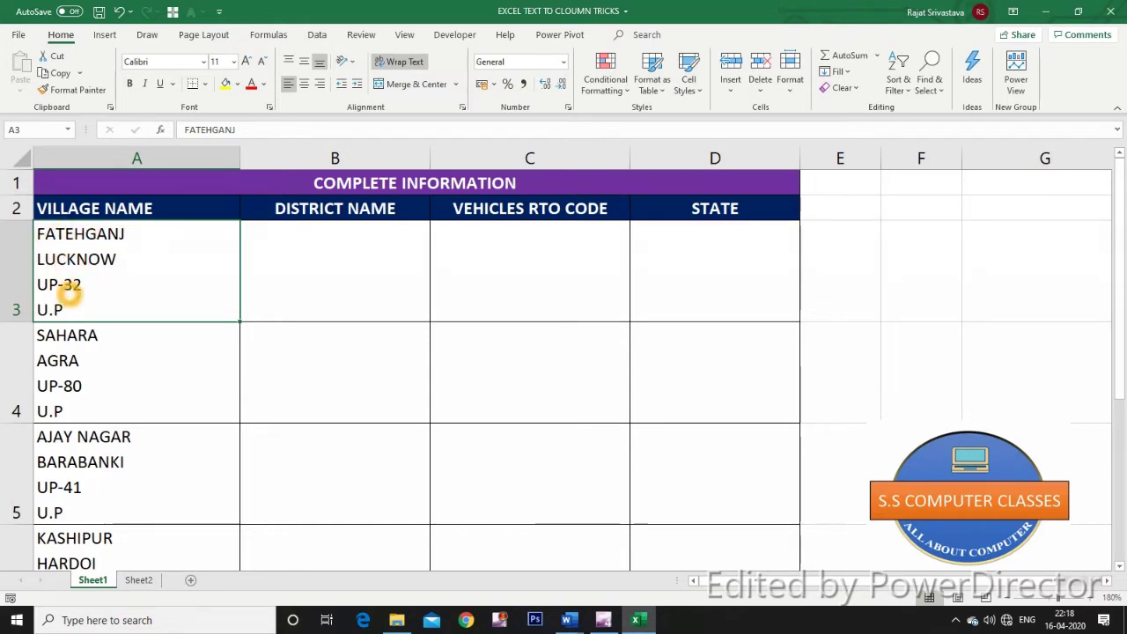
left_click(70, 332)
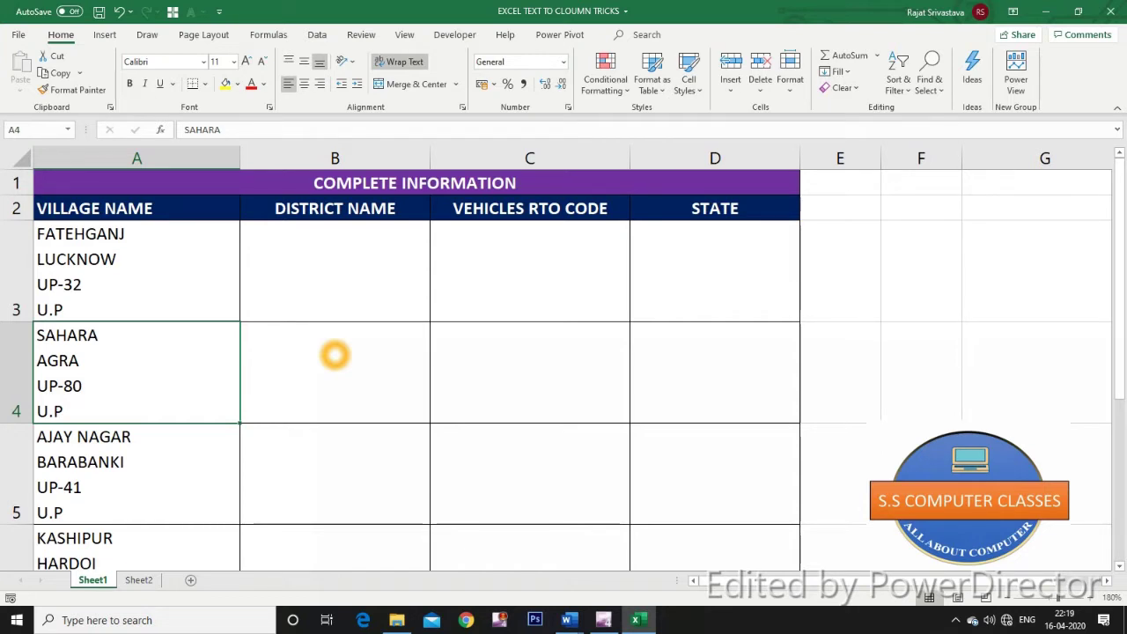
left_click(671, 373)
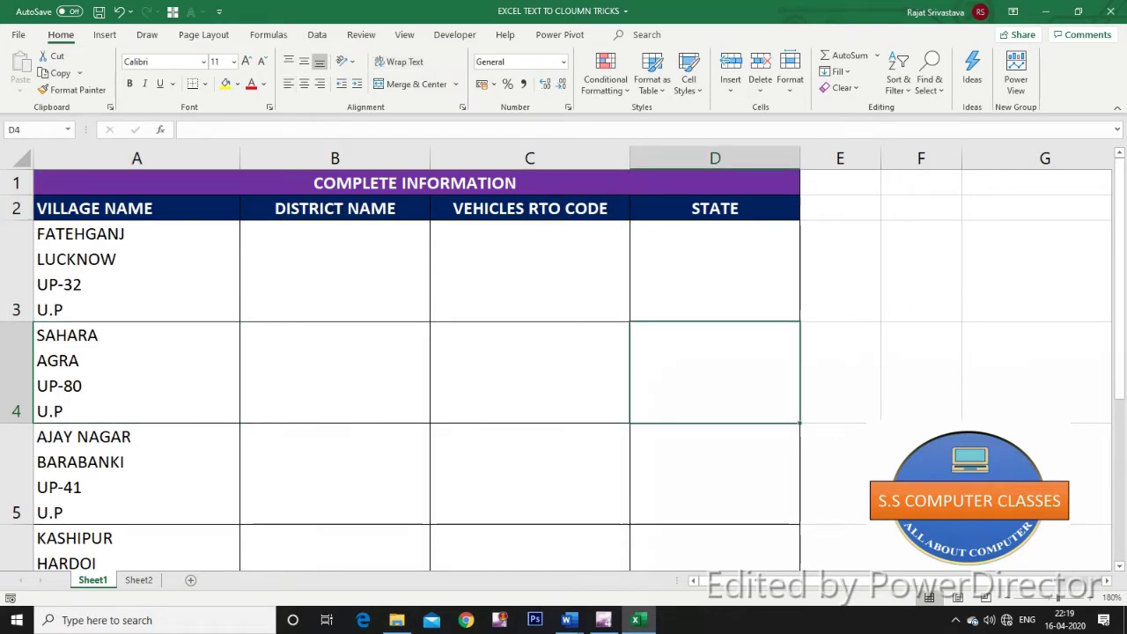
left_click(118, 265)
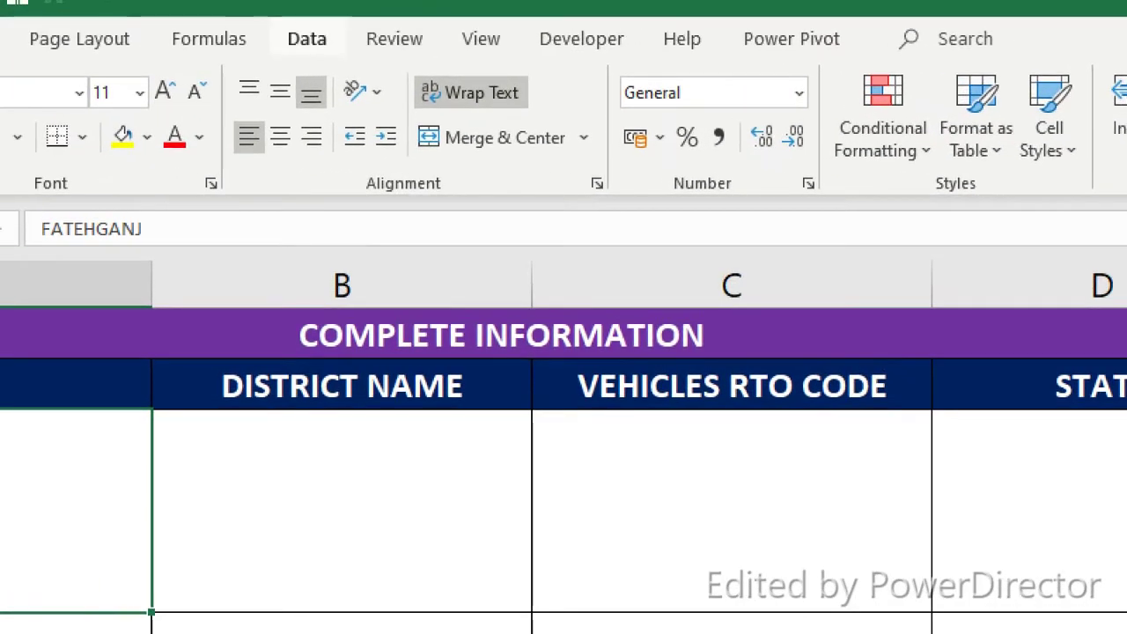
Step: Switch to the Data tab and Sheet2, selecting the space-separated FATEHGANJ address
left_click(309, 38)
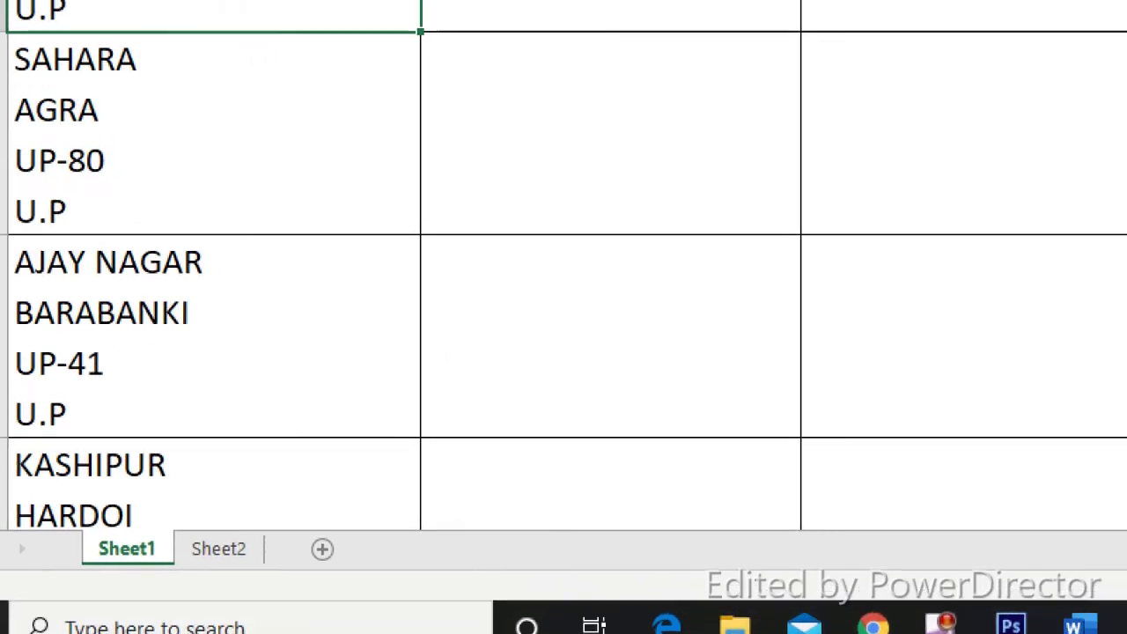
key("ctrl+Page_Down")
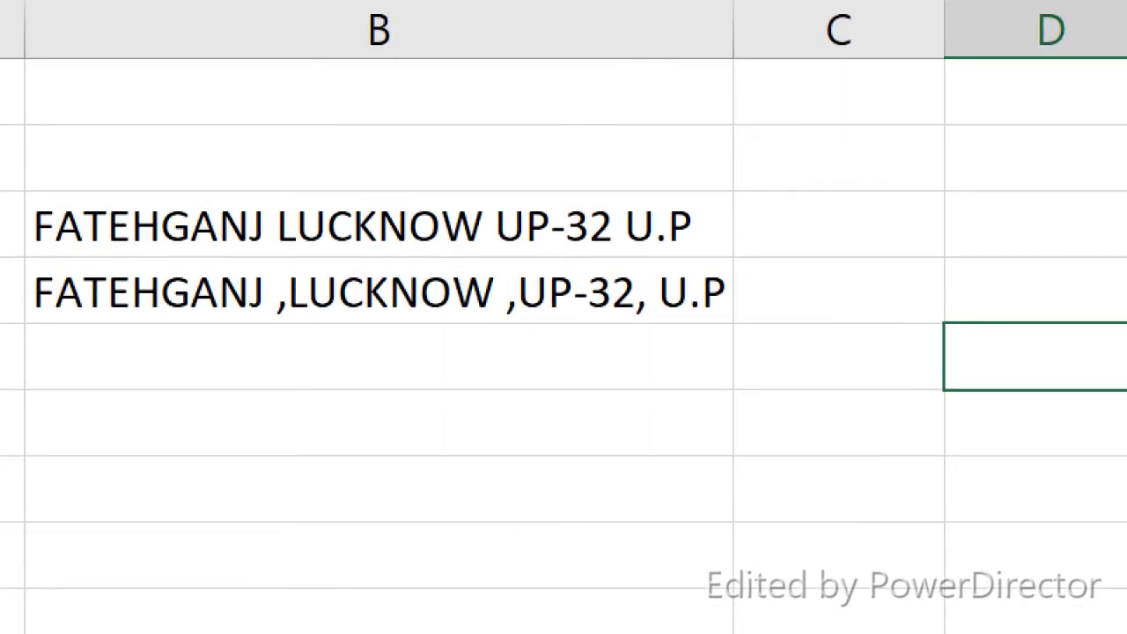
left_click(378, 229)
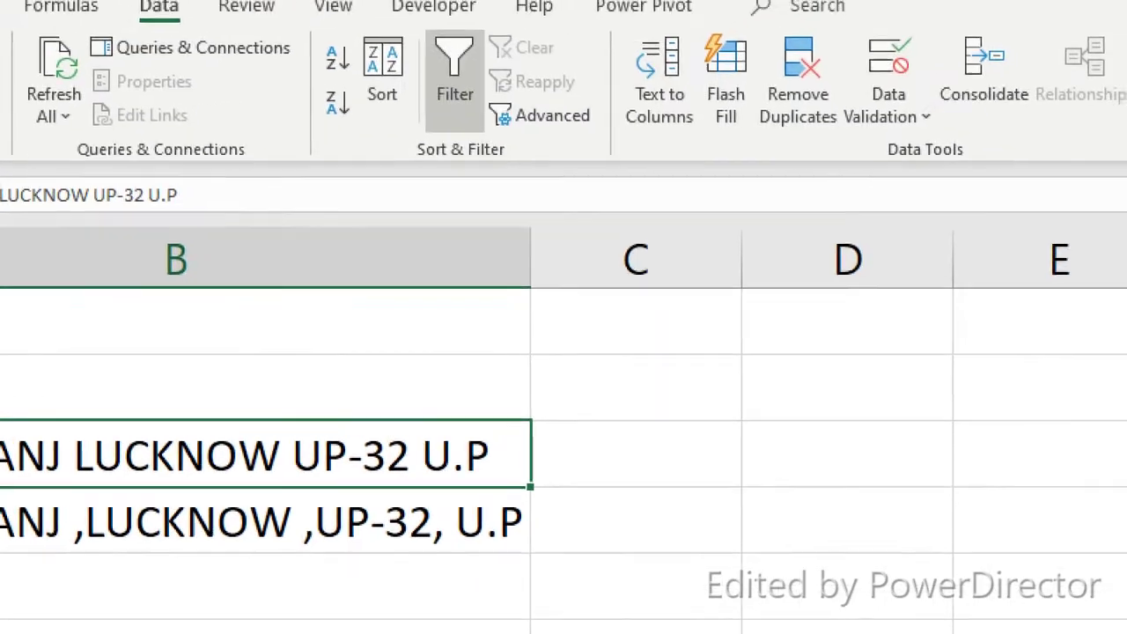
Step: Split the space-separated address on spaces, consecutive treated as one, into FATEHGANJ, LUCKNOW, UP-32, U.P
left_click(578, 84)
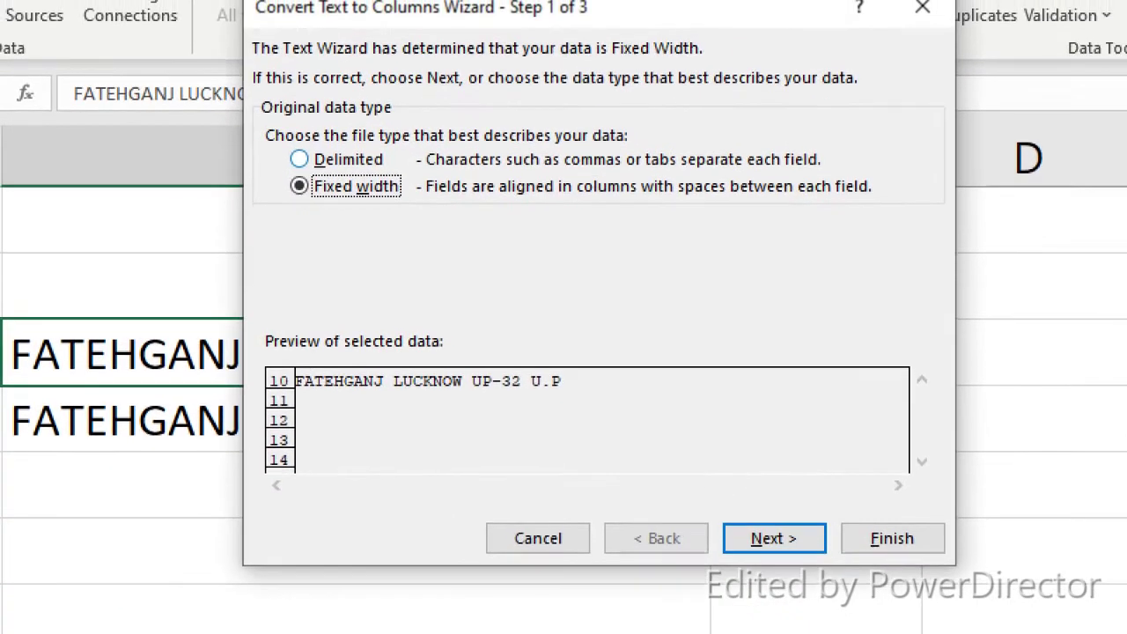
left_click(300, 159)
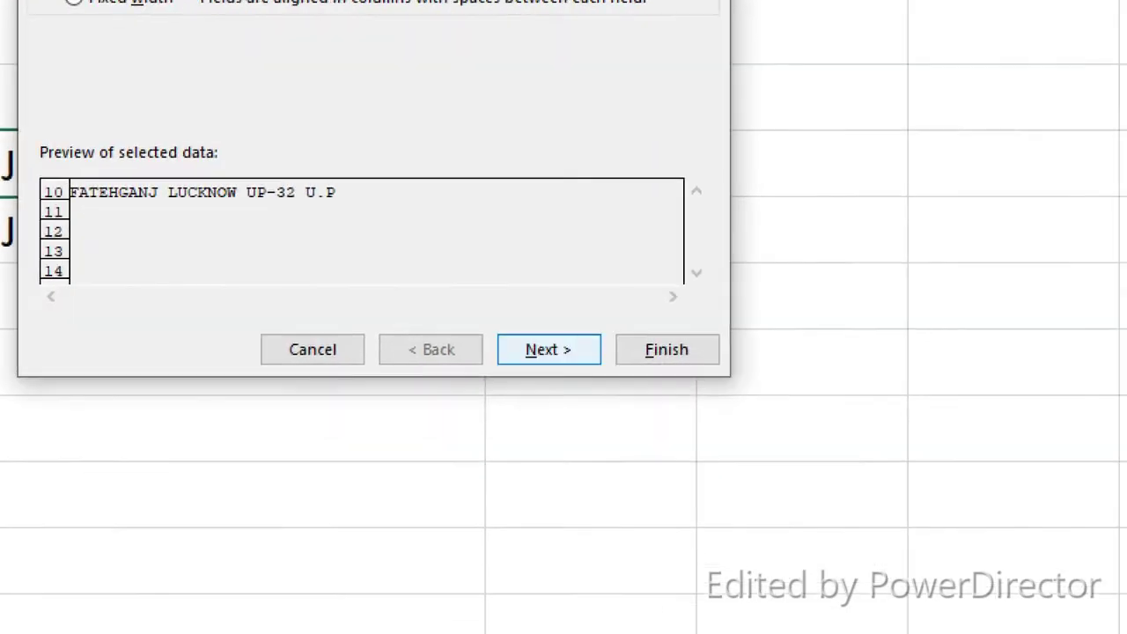
key("Return")
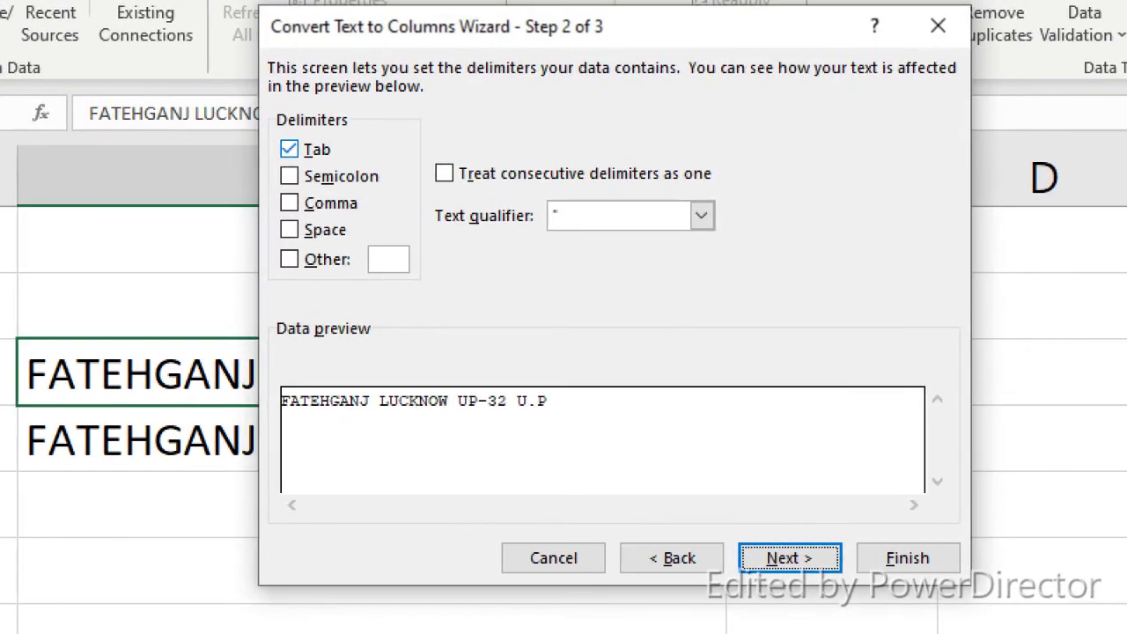
left_click(289, 149)
left_click(288, 228)
left_click(444, 174)
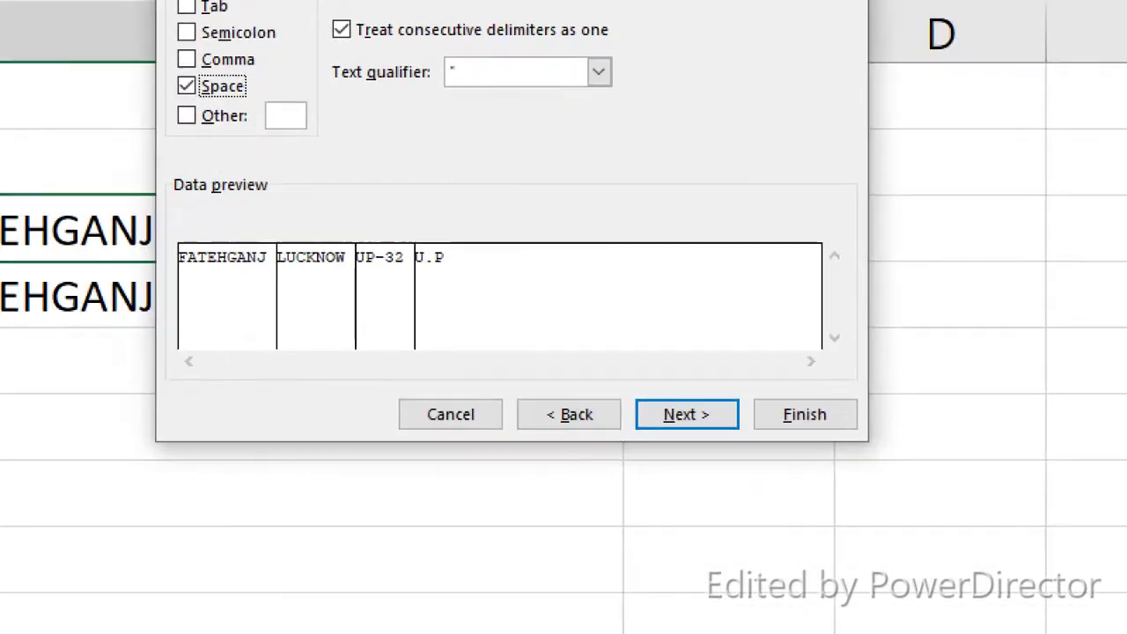
key("Return")
key("Return")
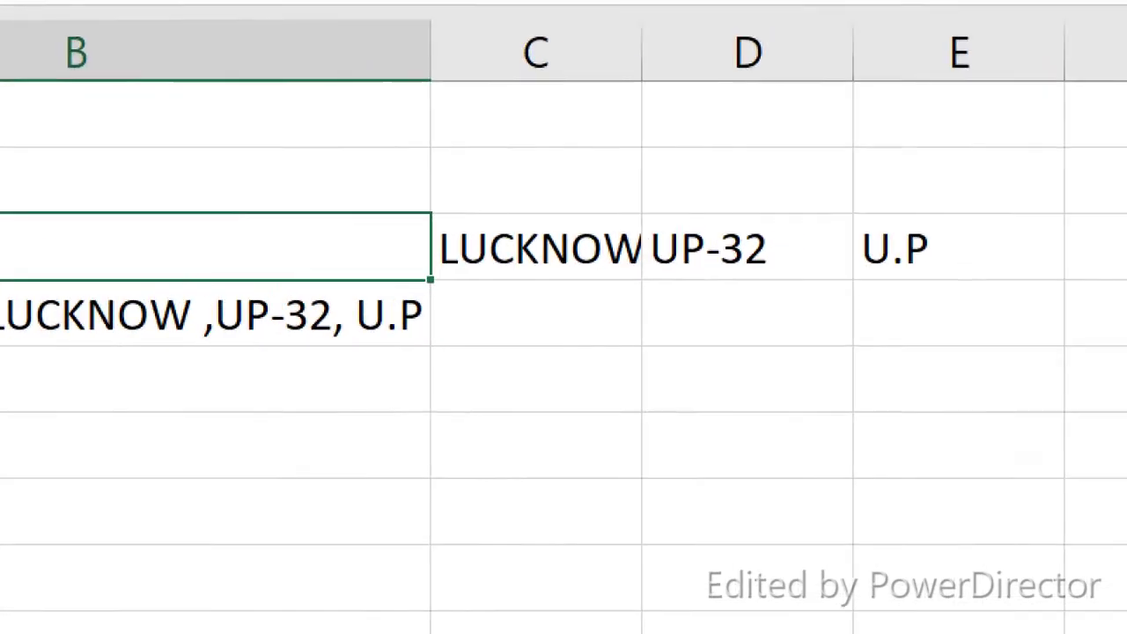
left_click(322, 410)
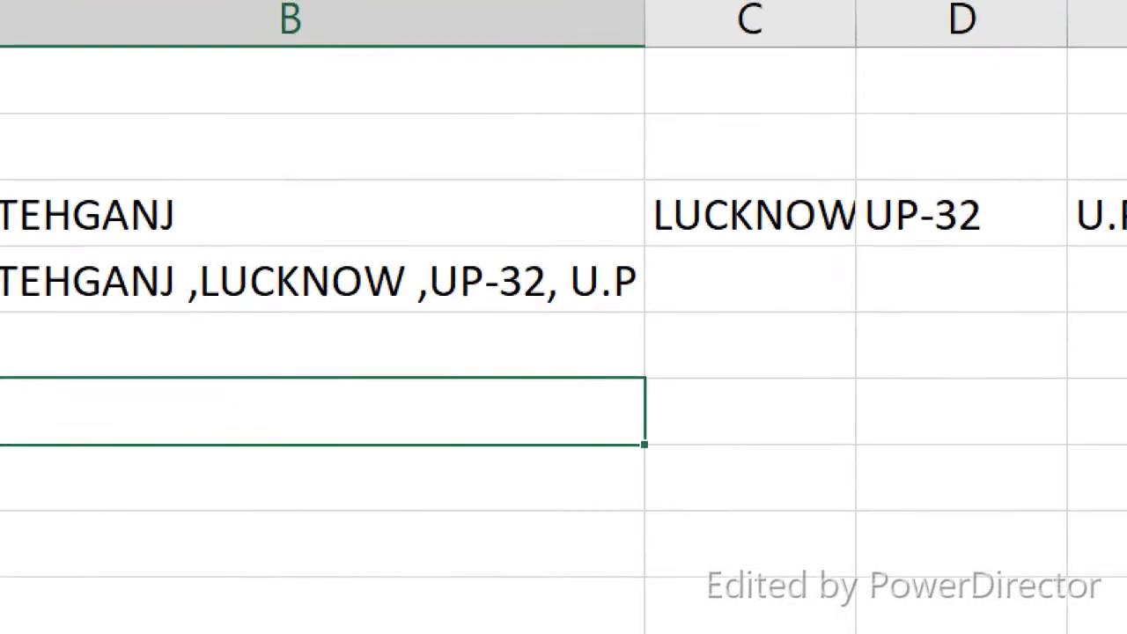
left_click(322, 279)
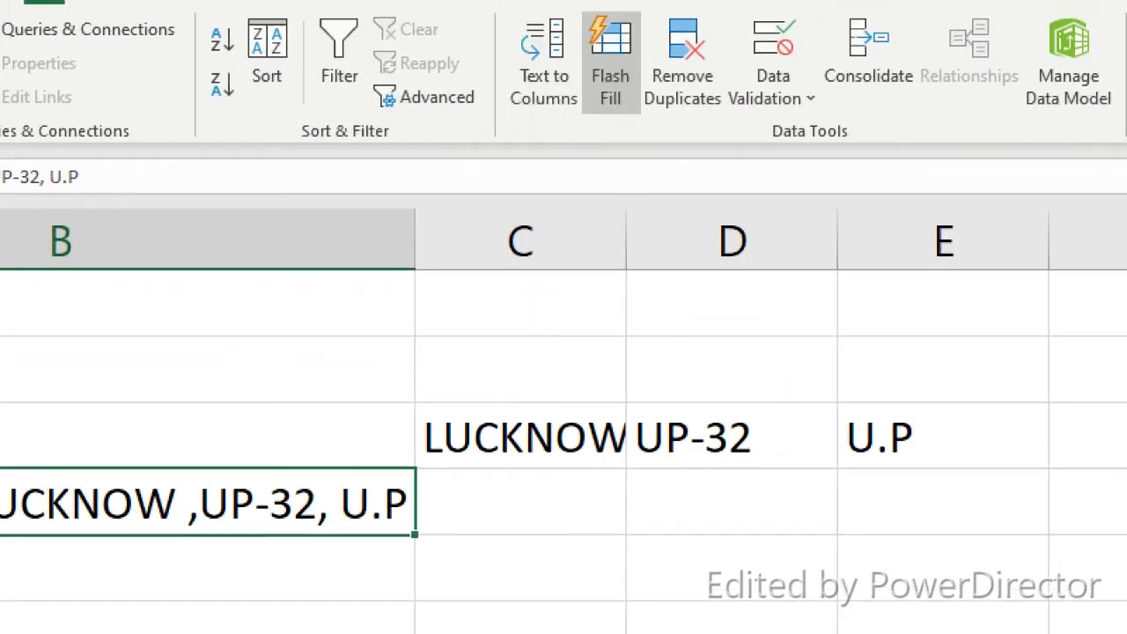
Step: Split the comma-separated FATEHGANJ address at commas into four separate cells
left_click(568, 57)
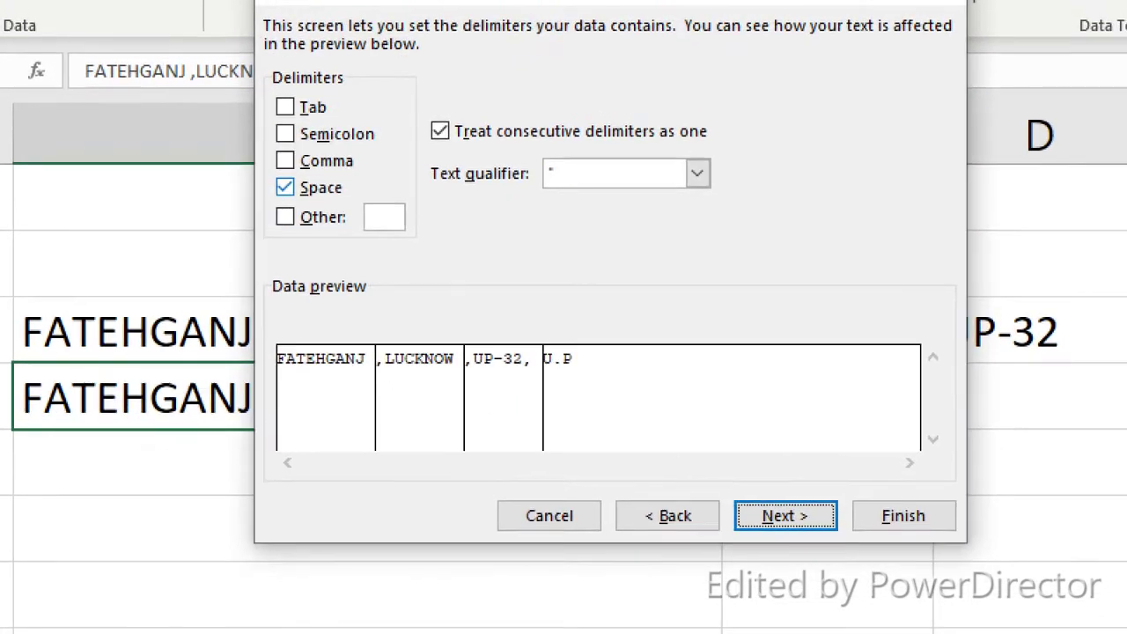
left_click(287, 171)
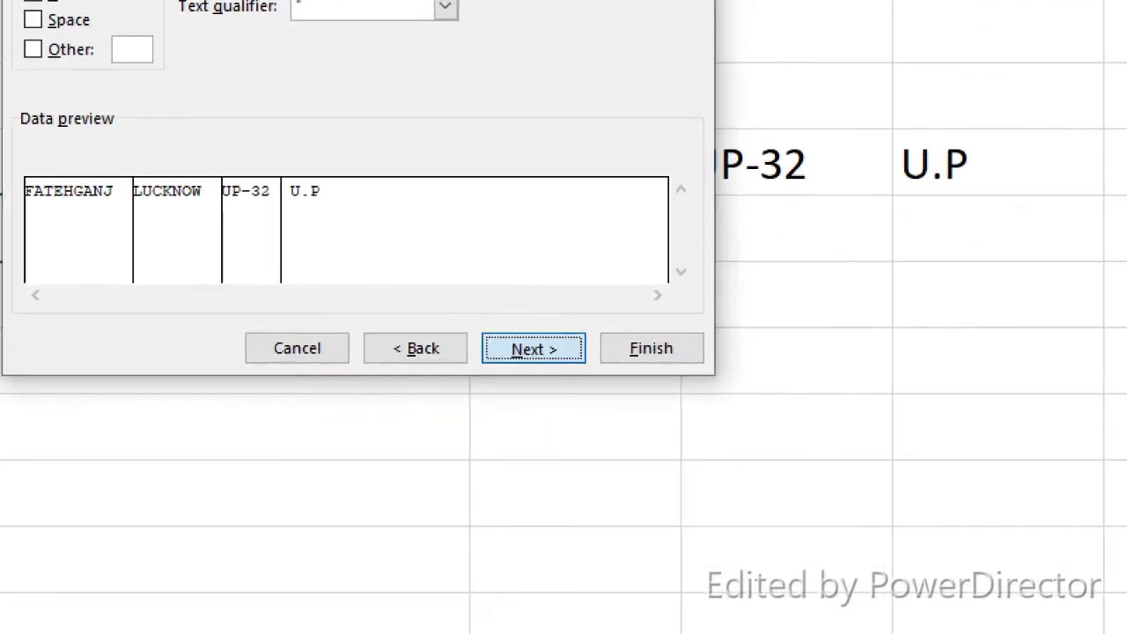
key("Return")
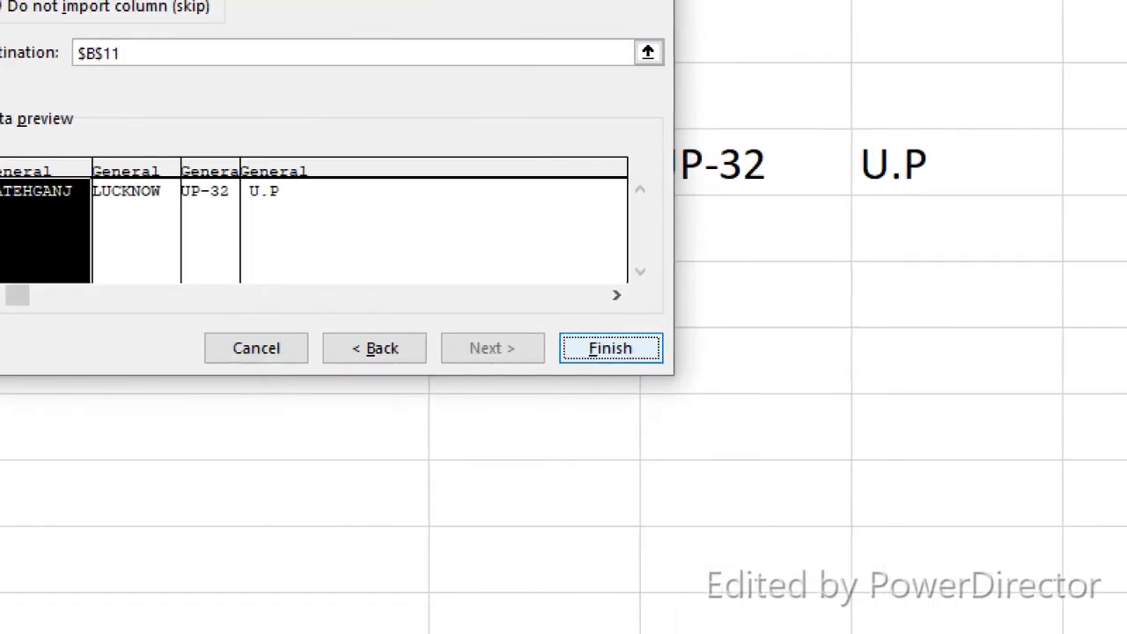
key("Return")
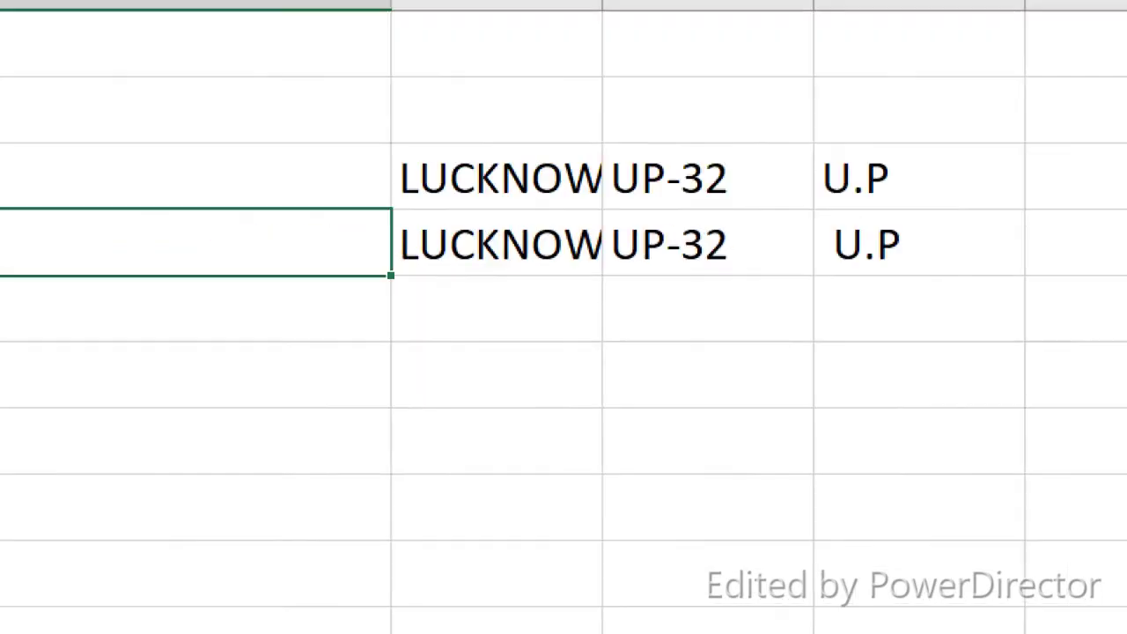
key("Down")
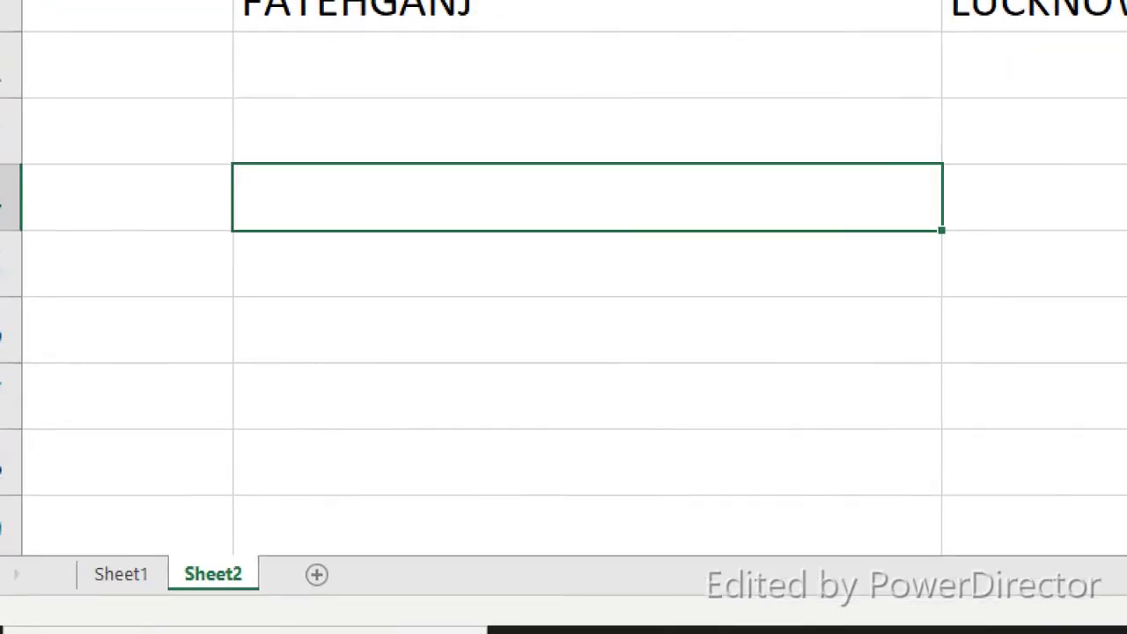
Step: Return to Sheet1 and select village cells A3 to A8 for Text to Columns
key("ctrl+Page_Up")
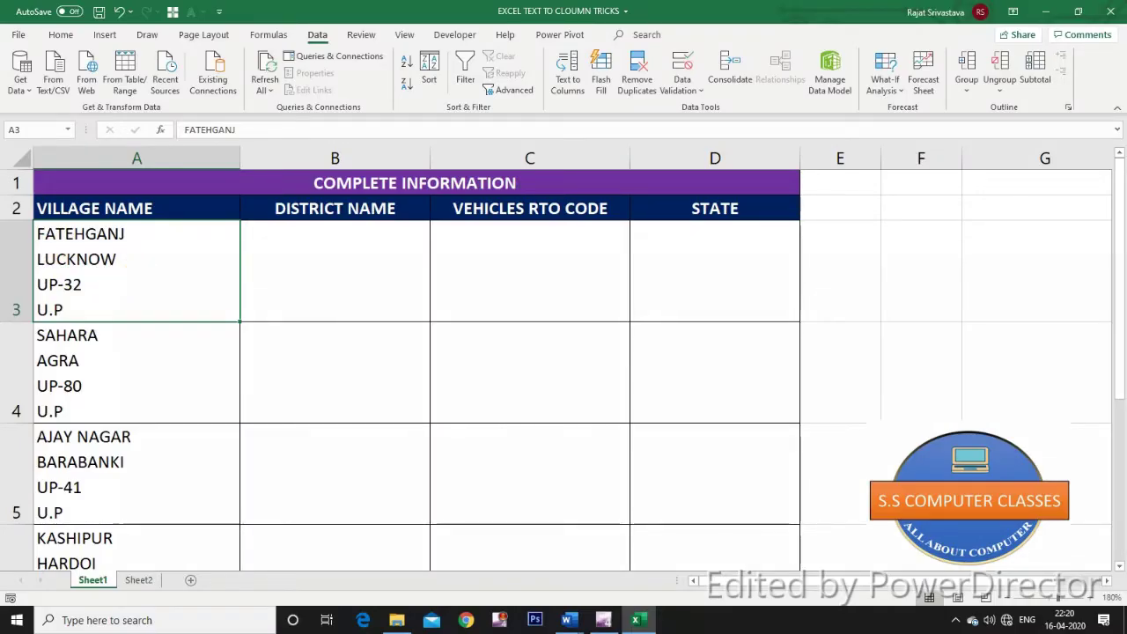
left_click(181, 249)
mouse_move(181, 250)
left_mouse_down()
mouse_move(233, 525)
mouse_move(197, 502)
left_mouse_up()
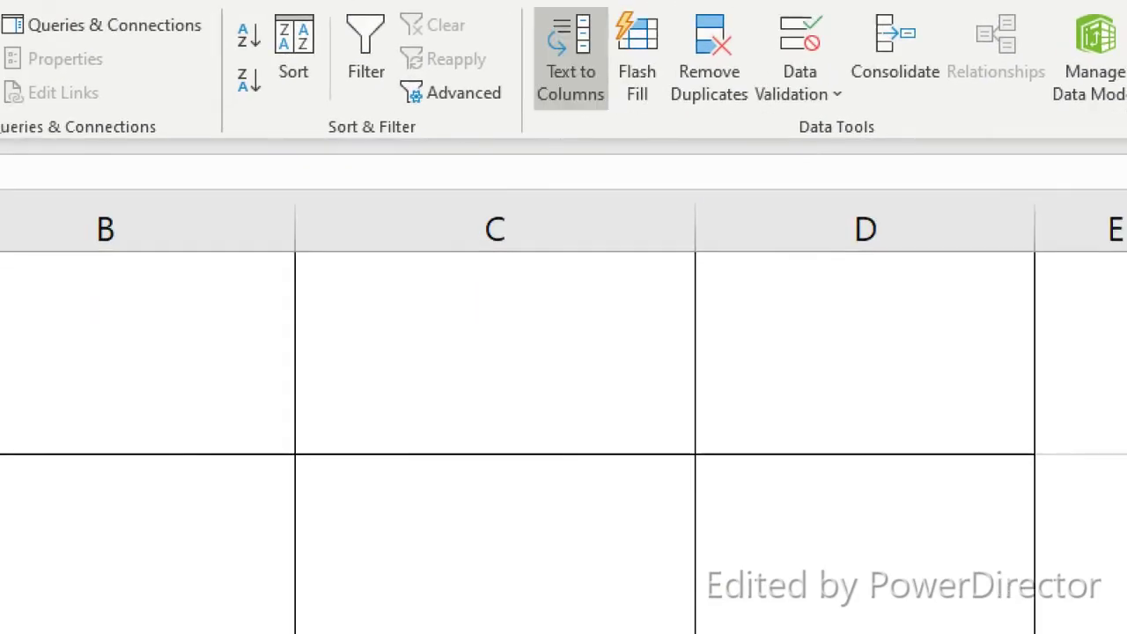
left_click(501, 92)
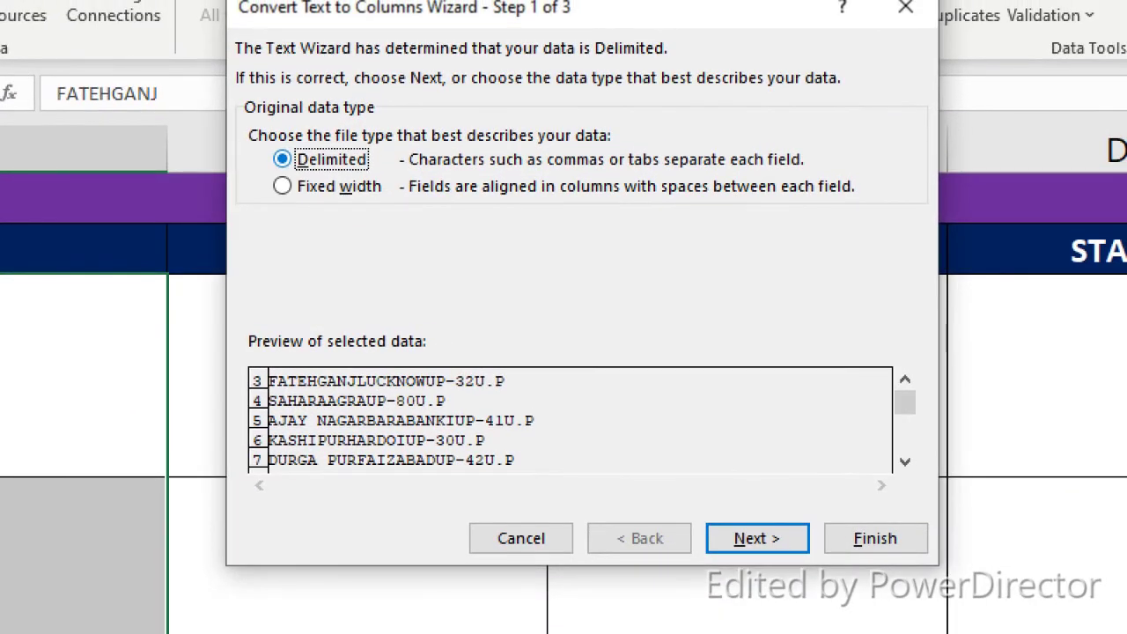
Step: Split A3:A8 on a custom '.' separator instead of commas, filling district, RTO code and state columns
key("Return")
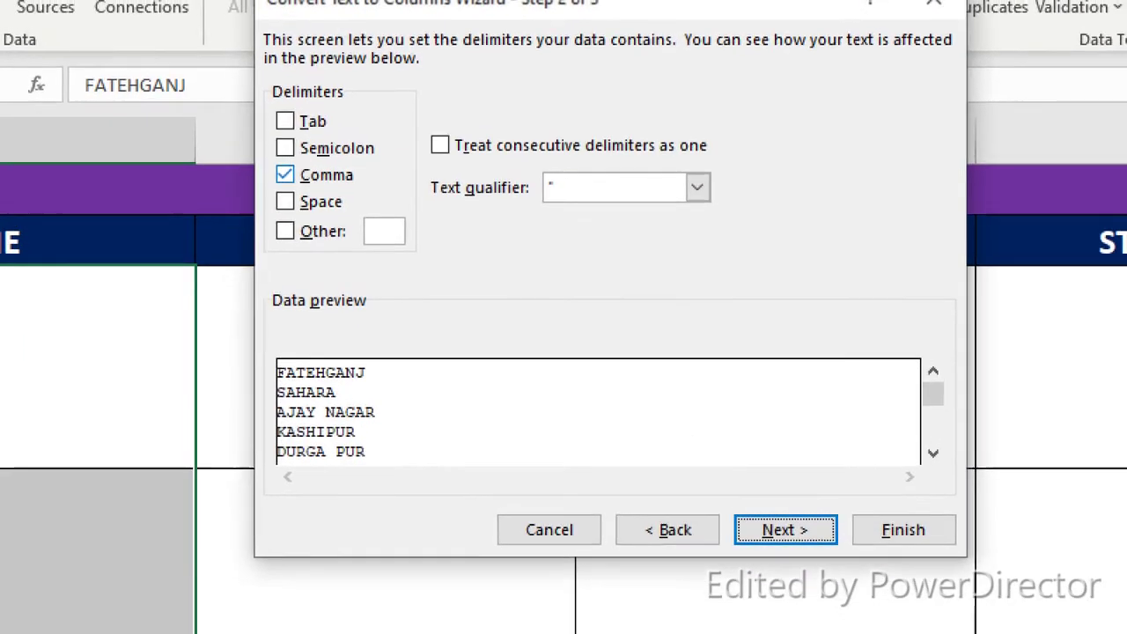
key("alt+c")
key("alt+o")
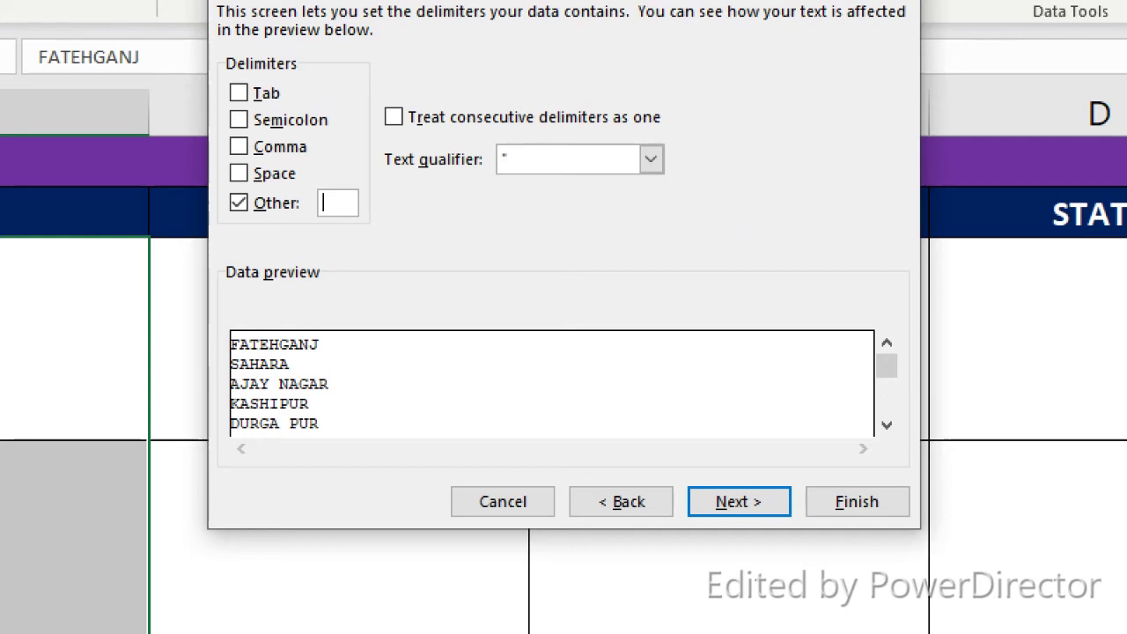
type(".")
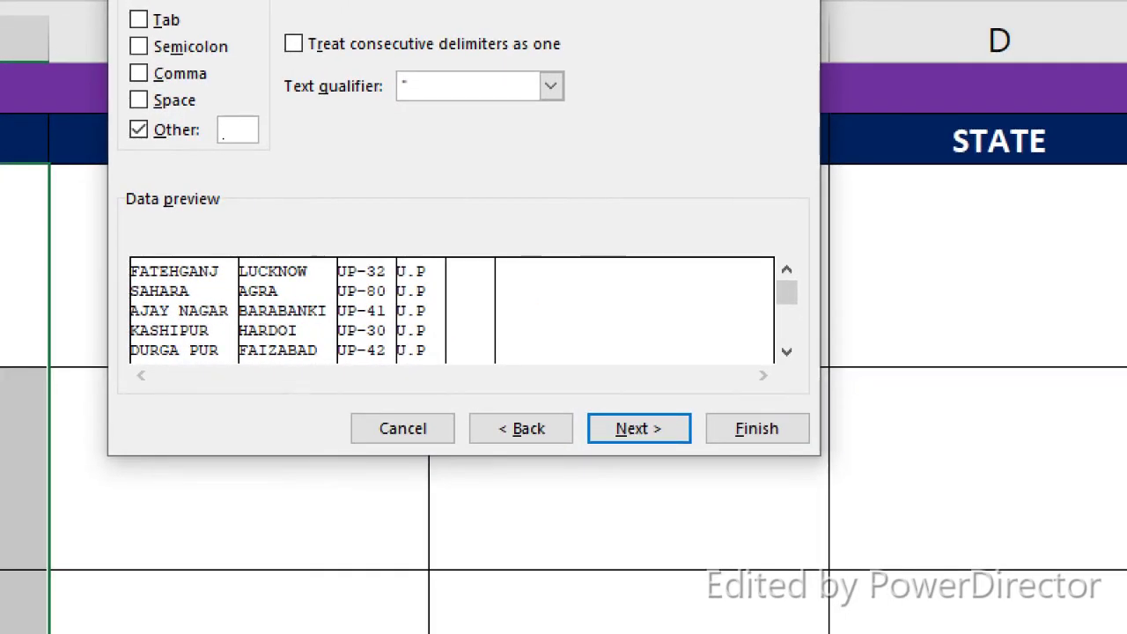
key("Return")
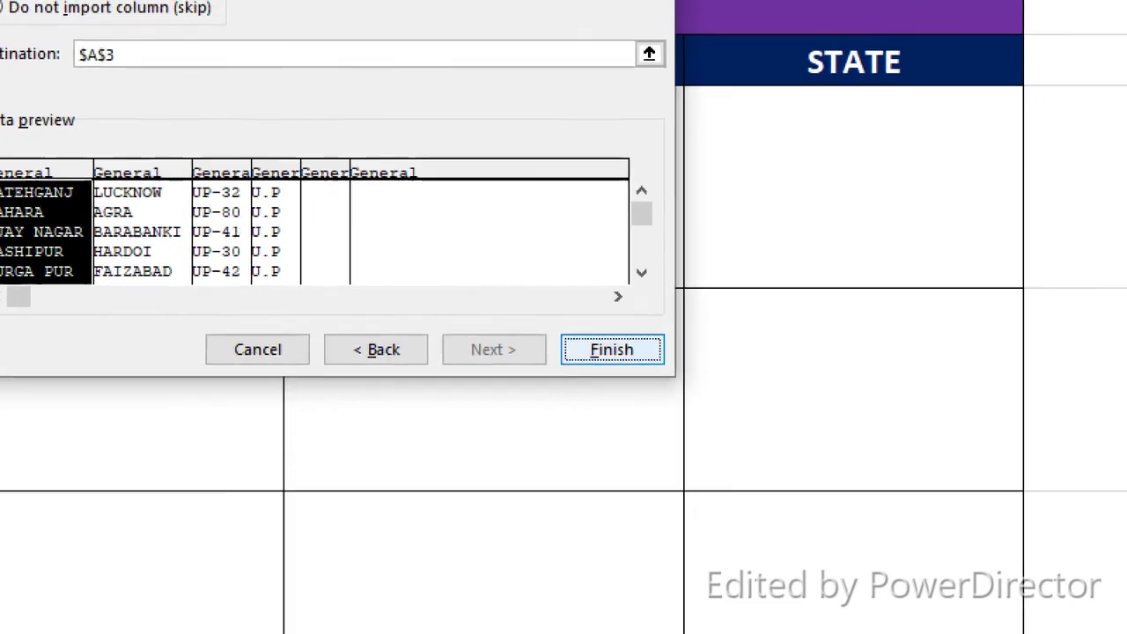
key("Return")
key("Return")
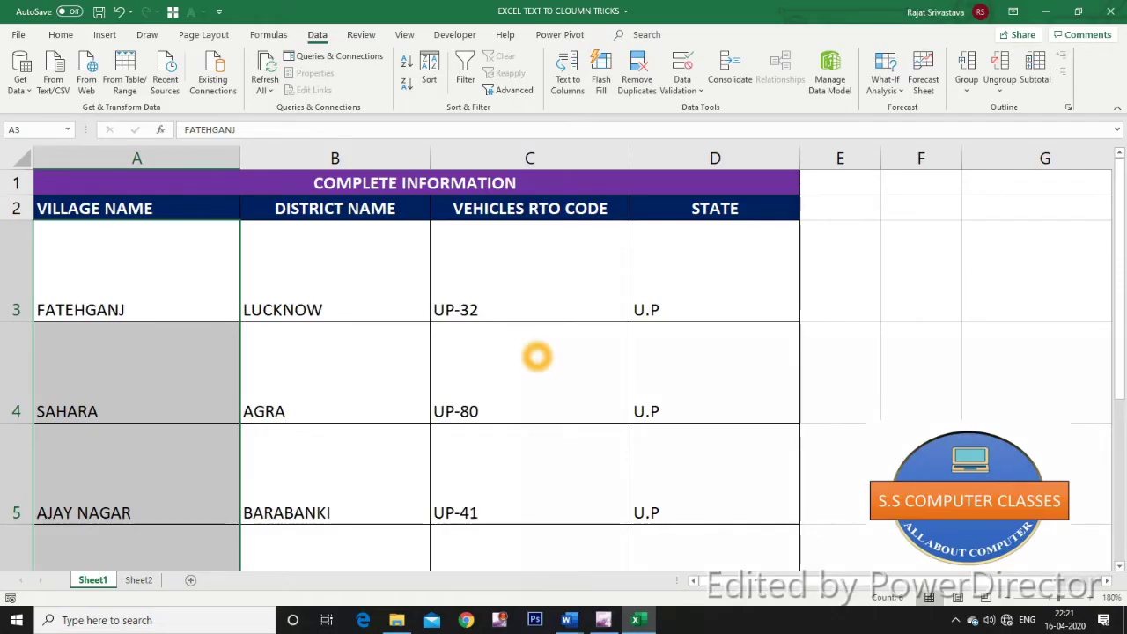
left_click(535, 357)
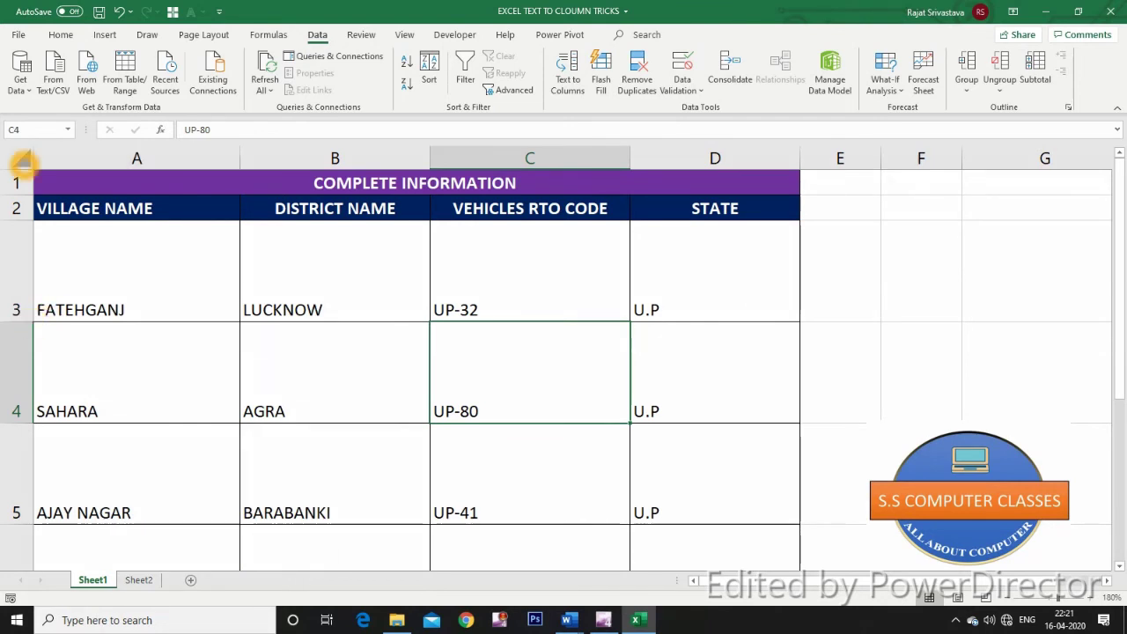
Step: Autofit rows 3–8 to single-line height and deselect the finished table
left_click(21, 159)
double_click(26, 321)
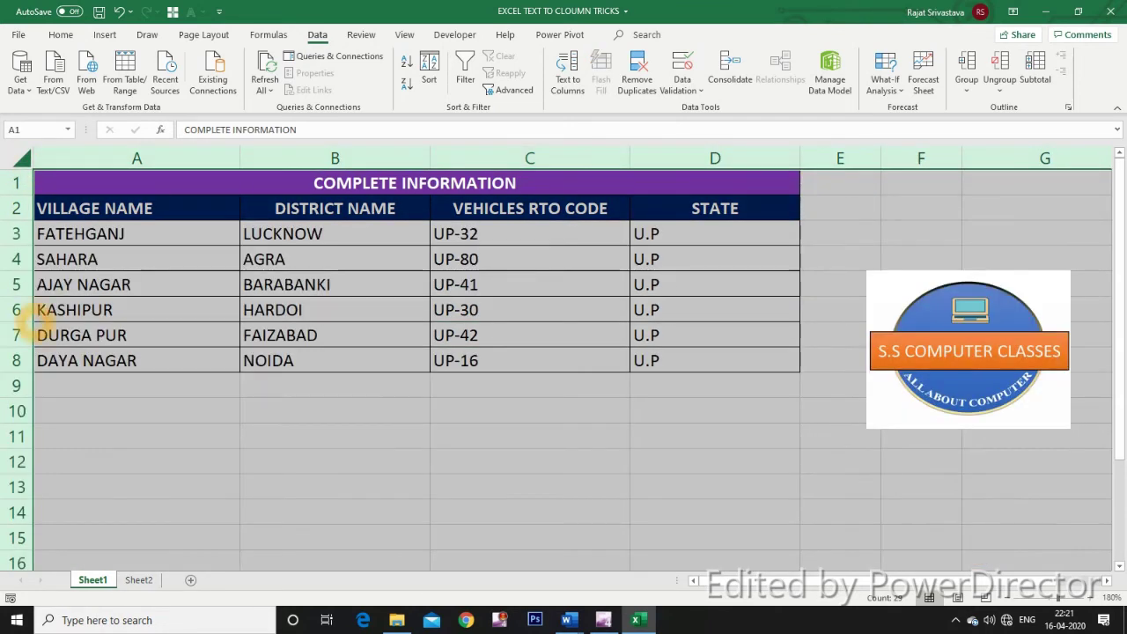
left_click(264, 435)
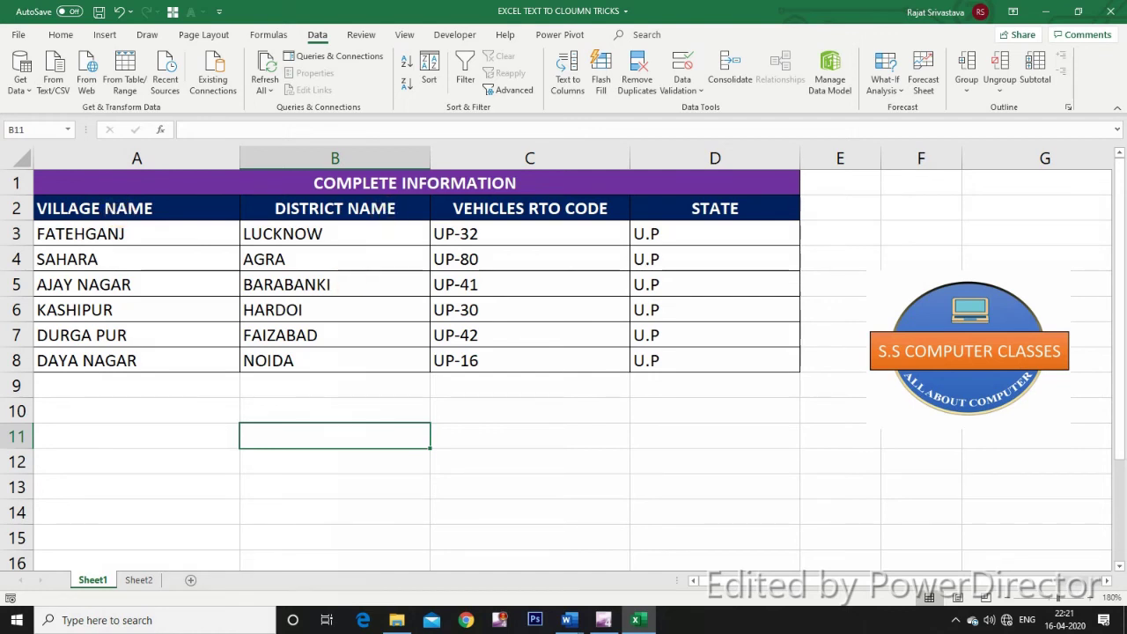
left_click(669, 236)
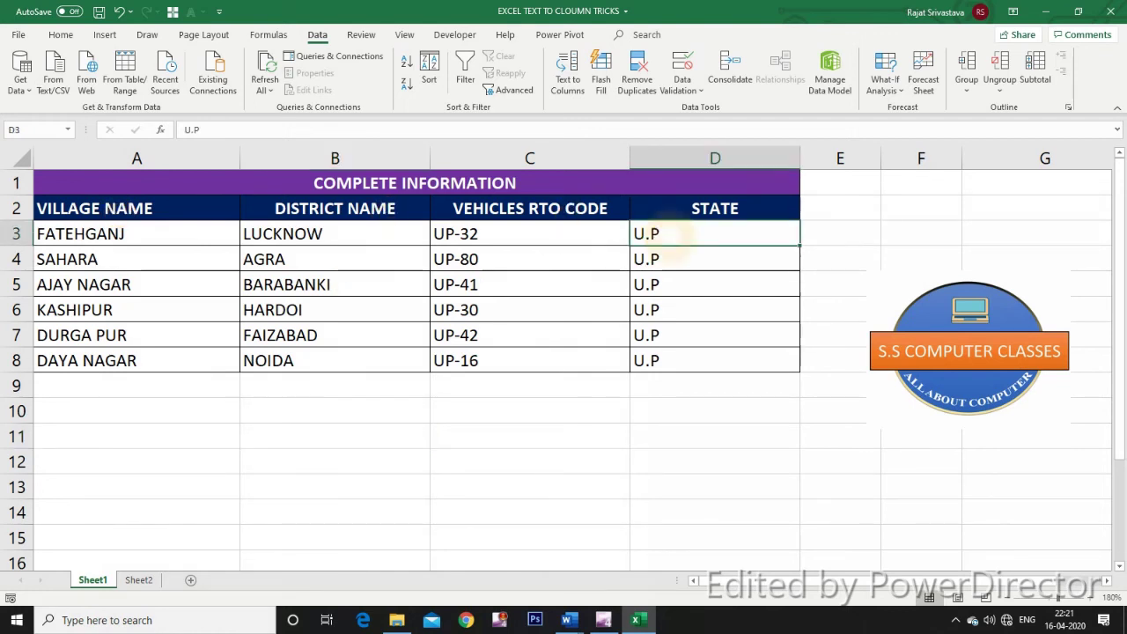
left_click(616, 414)
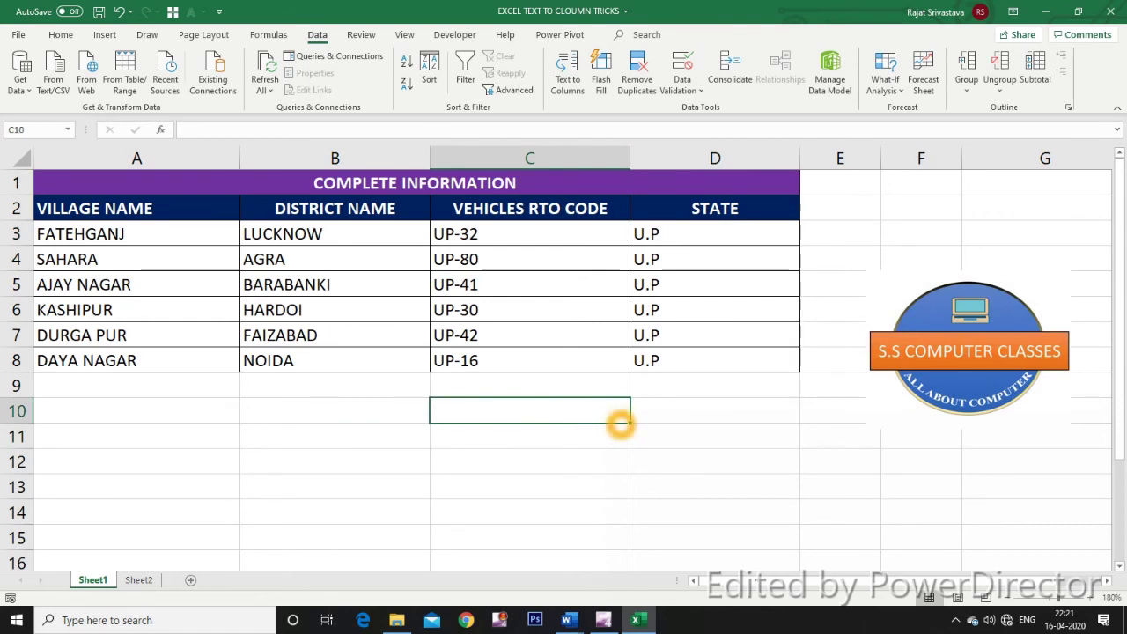